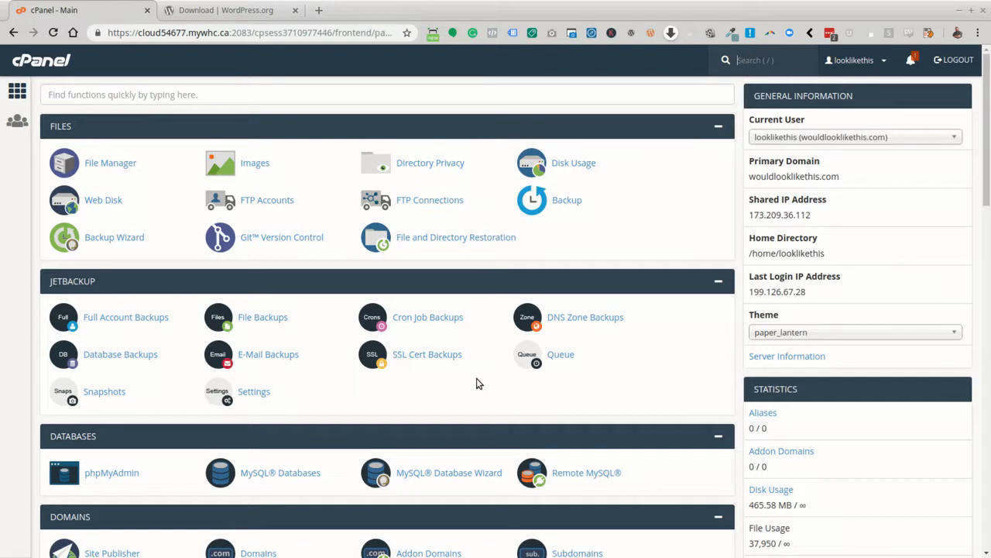
Open SSL/TLS Status and review the certificate status of the account's domains.
{"action": "scroll", "coordinate": [478, 383], "scroll_direction": "down", "scroll_amount": 10}
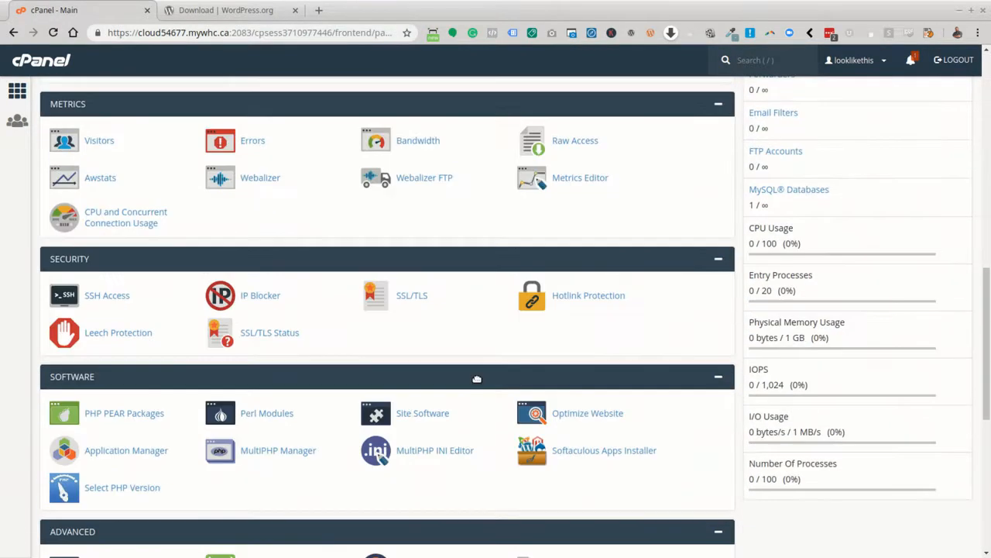
{"action": "scroll", "coordinate": [477, 378], "scroll_direction": "up", "scroll_amount": 4}
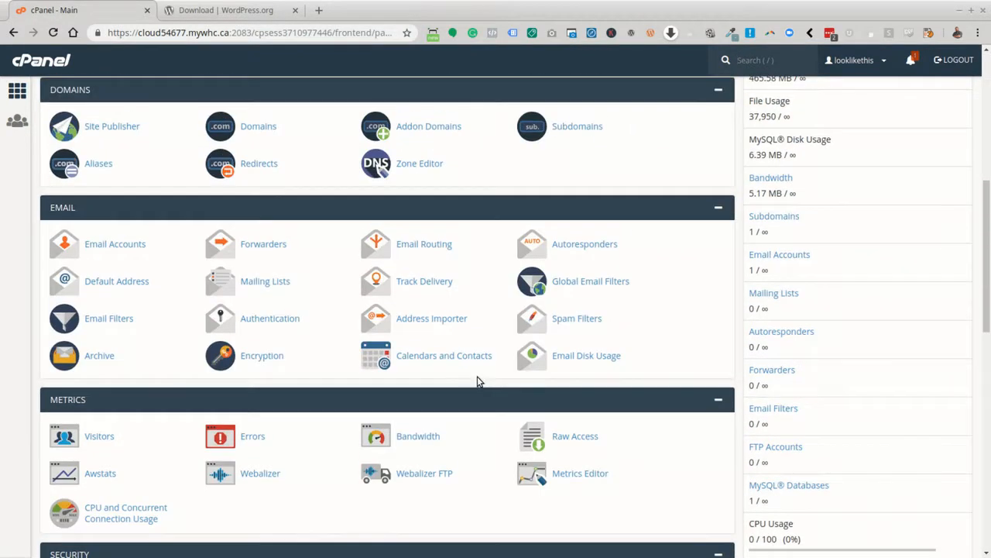
{"action": "scroll", "coordinate": [477, 381], "scroll_direction": "up", "scroll_amount": 4}
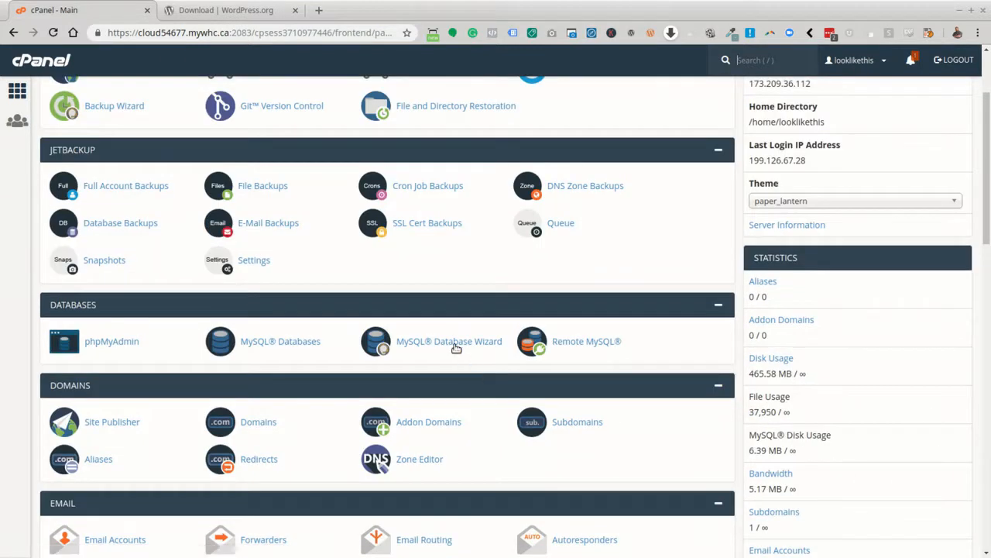
{"action": "scroll", "coordinate": [456, 348], "scroll_direction": "down", "scroll_amount": 8}
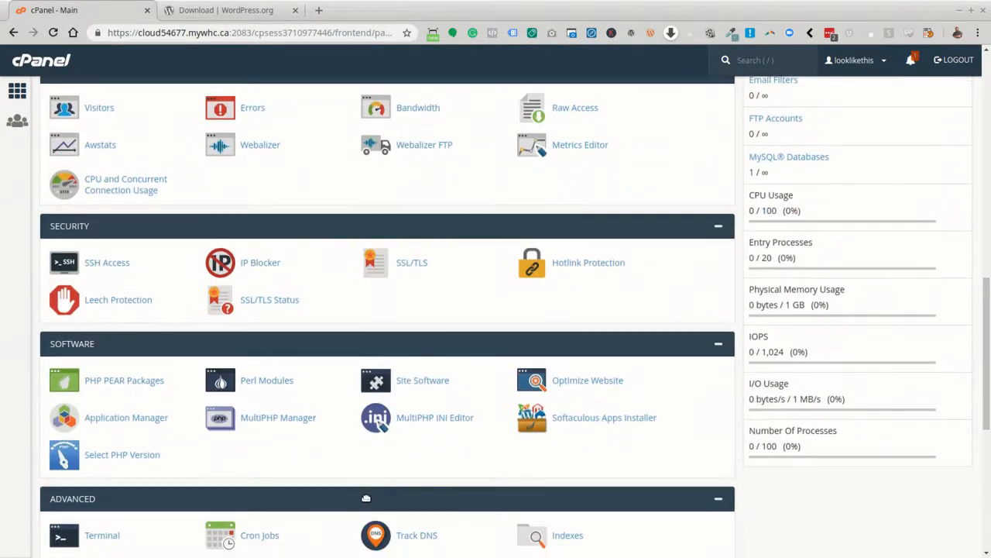
{"action": "left_click", "coordinate": [271, 300]}
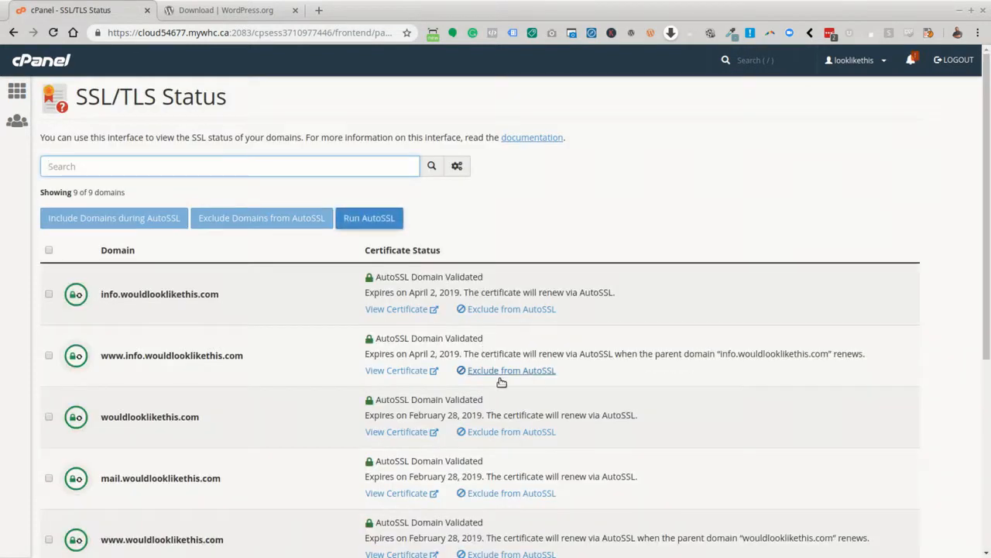
{"action": "scroll", "coordinate": [285, 470], "scroll_direction": "down", "scroll_amount": 2}
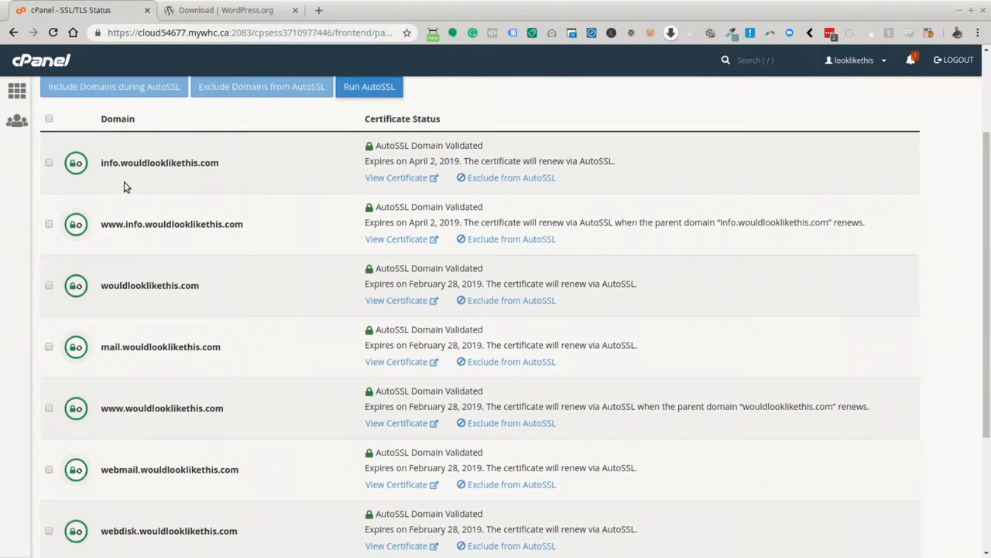
{"action": "scroll", "coordinate": [124, 182], "scroll_direction": "up", "scroll_amount": 2}
Return to the main page, open SSL/TLS site management and view the certificate details for the site in /public_html.
{"action": "left_click", "coordinate": [17, 90]}
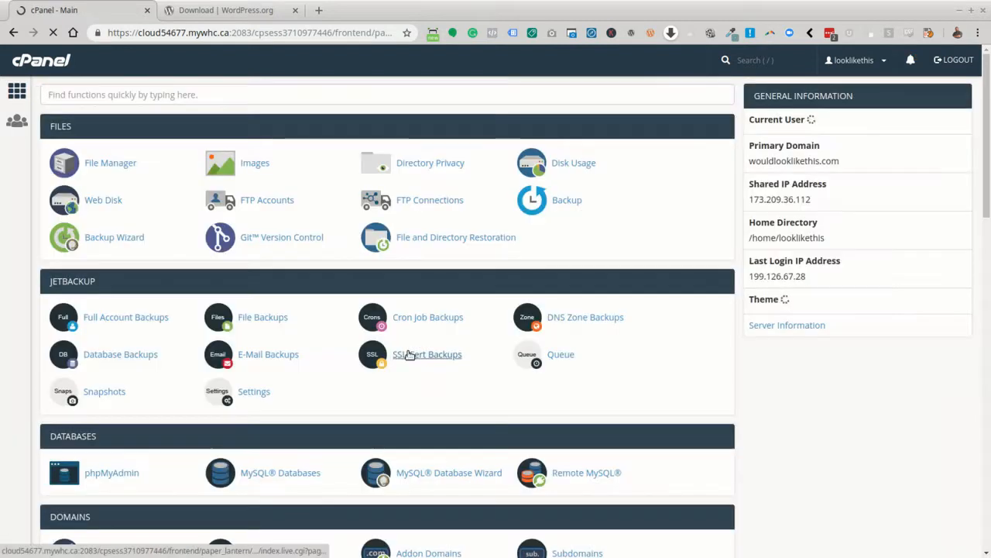
{"action": "scroll", "coordinate": [436, 421], "scroll_direction": "down", "scroll_amount": 5}
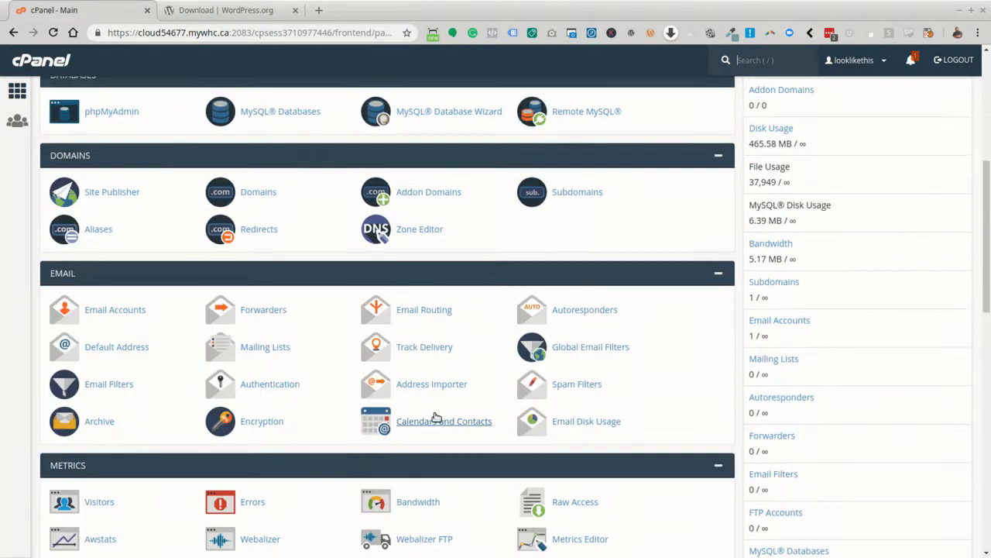
{"action": "scroll", "coordinate": [436, 418], "scroll_direction": "down", "scroll_amount": 4}
{"action": "left_click", "coordinate": [408, 371]}
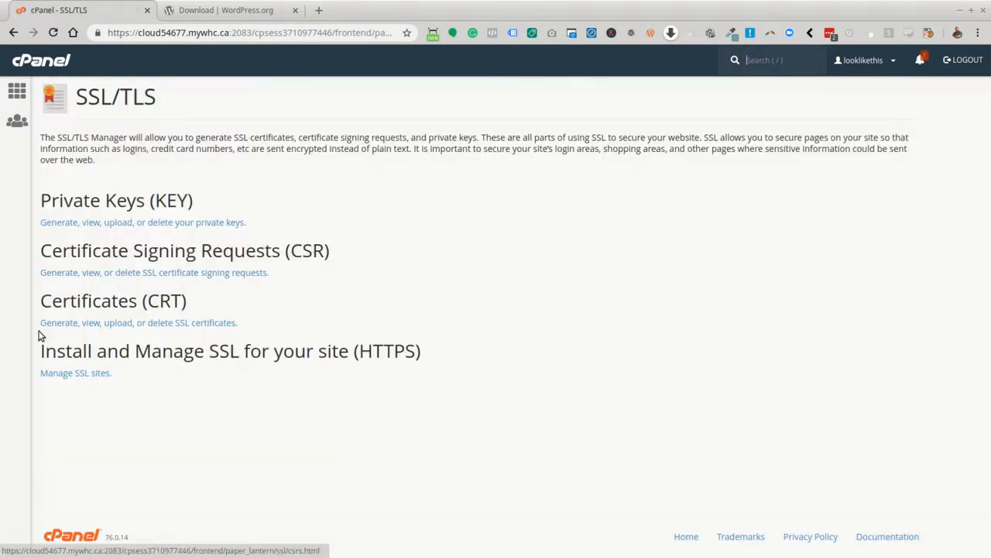
{"action": "left_click", "coordinate": [74, 376]}
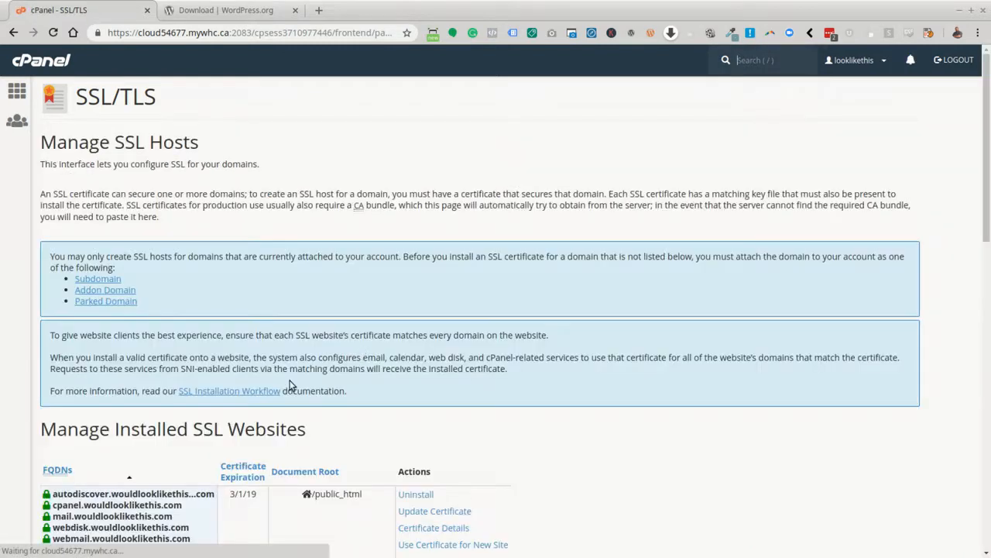
{"action": "scroll", "coordinate": [51, 341], "scroll_direction": "down", "scroll_amount": 3}
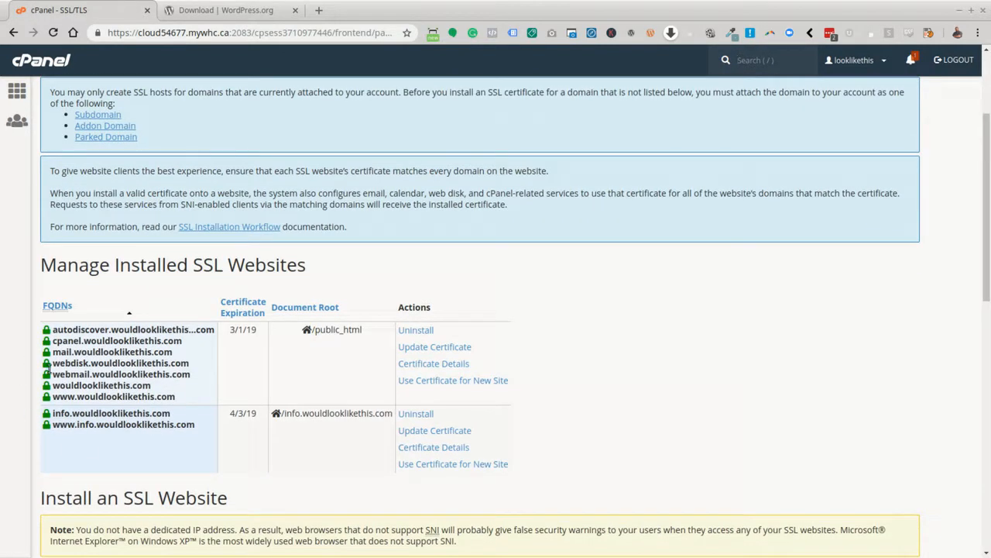
{"action": "left_click", "coordinate": [432, 364]}
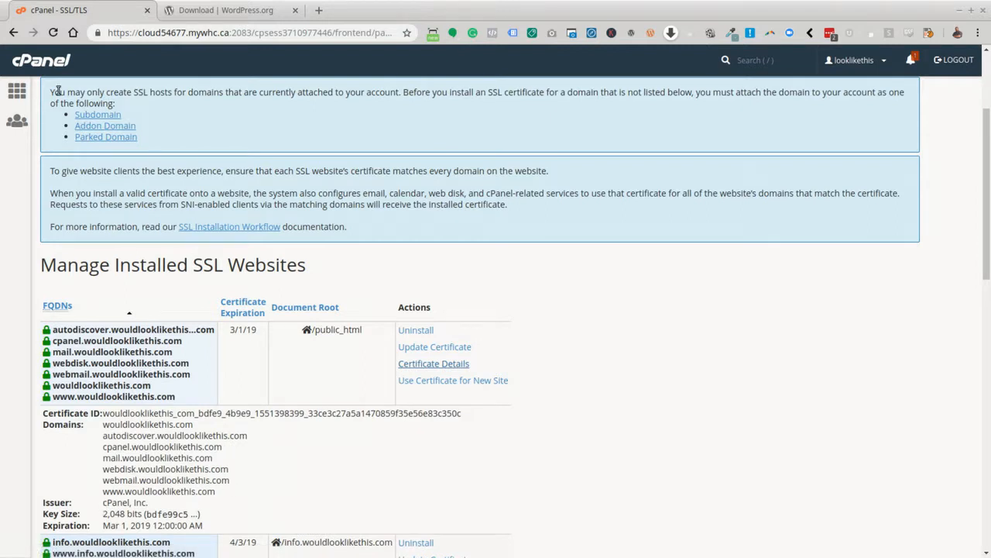
Return to the main page and open the WordPress installation form in Softaculous Apps Installer.
{"action": "left_click", "coordinate": [17, 90]}
{"action": "scroll", "coordinate": [225, 282], "scroll_direction": "down", "scroll_amount": 7}
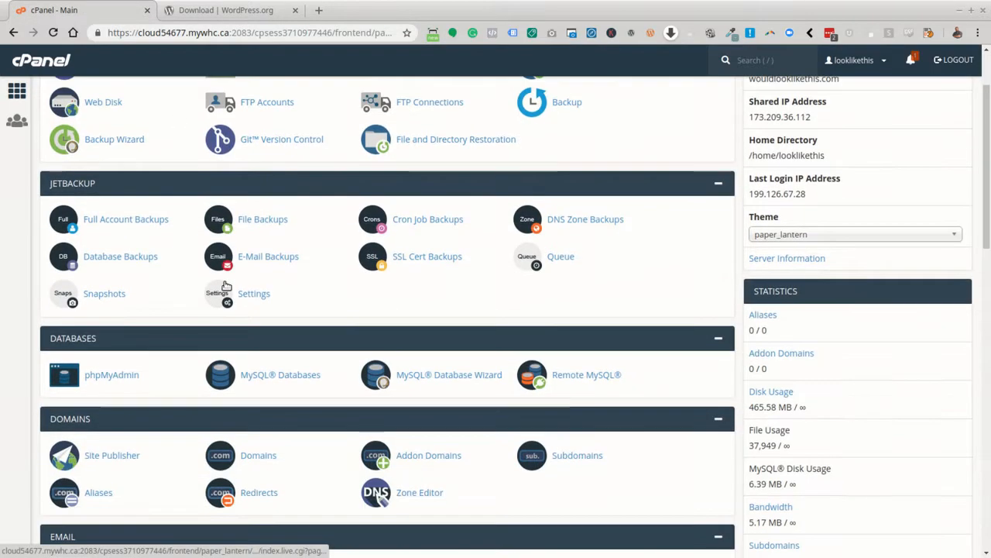
{"action": "scroll", "coordinate": [225, 272], "scroll_direction": "down", "scroll_amount": 3}
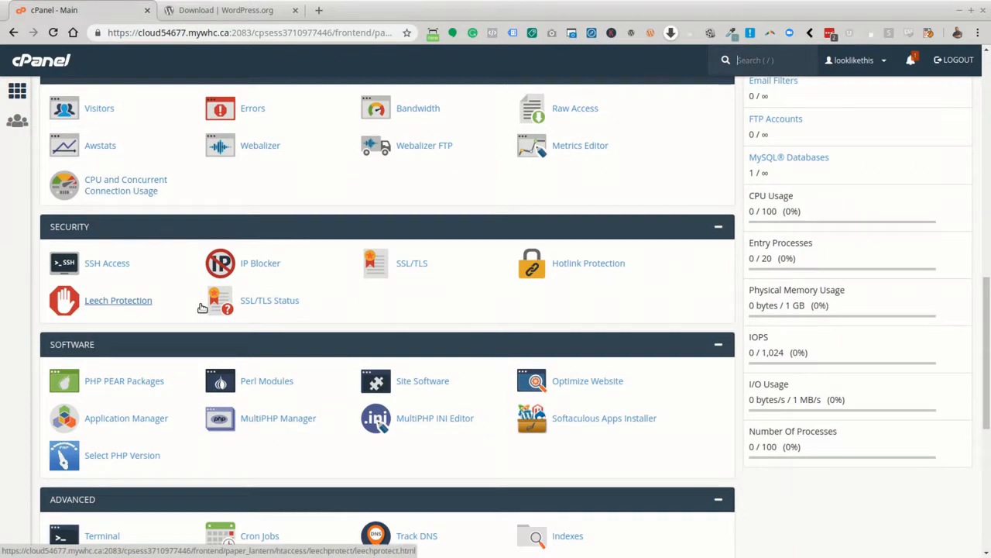
{"action": "scroll", "coordinate": [202, 307], "scroll_direction": "down", "scroll_amount": 1}
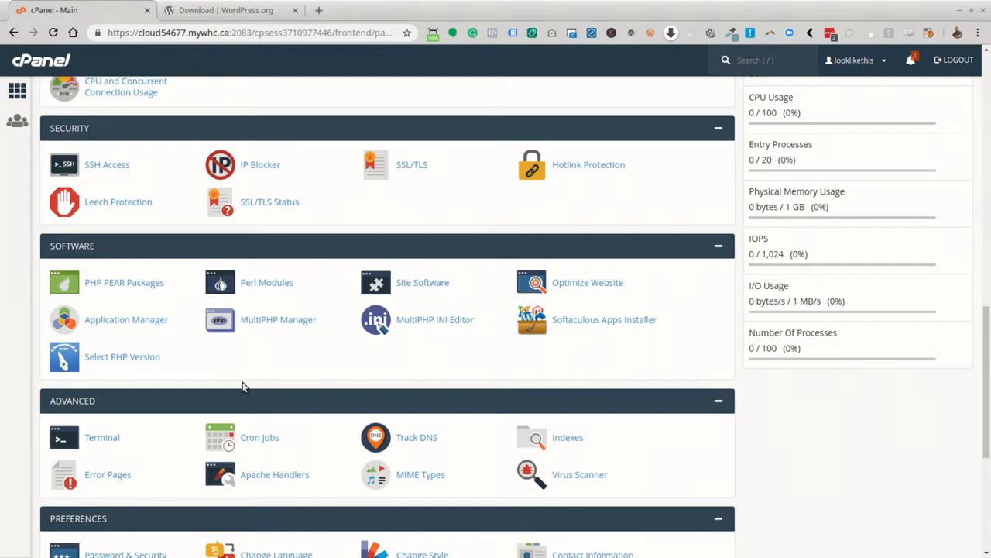
{"action": "scroll", "coordinate": [242, 386], "scroll_direction": "down", "scroll_amount": 3}
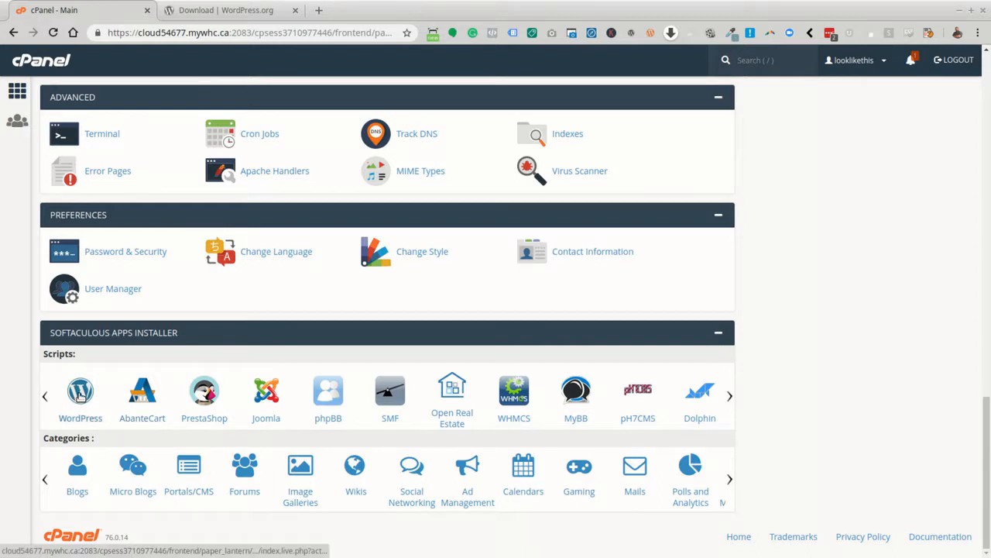
{"action": "left_click", "coordinate": [80, 393]}
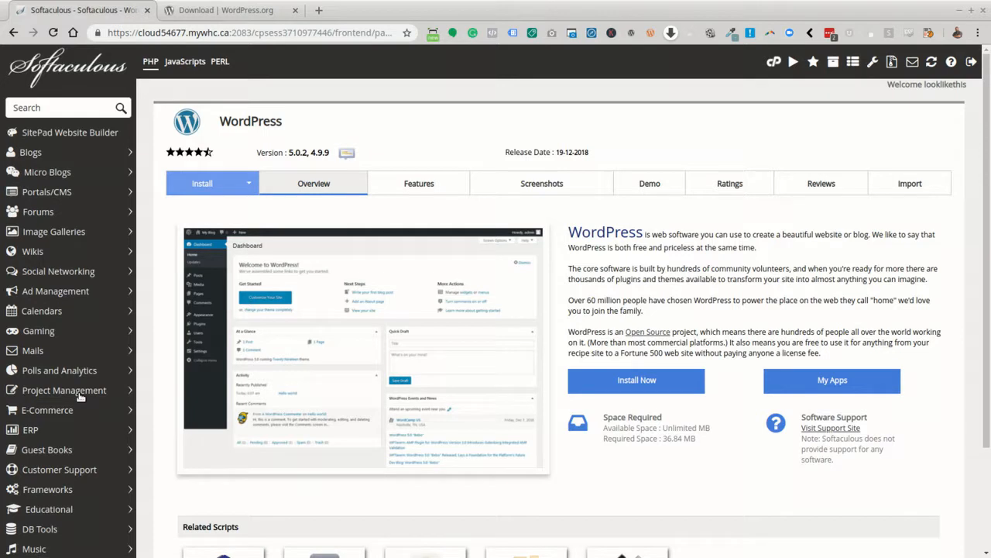
{"action": "scroll", "coordinate": [402, 333], "scroll_direction": "down", "scroll_amount": 3}
{"action": "scroll", "coordinate": [510, 273], "scroll_direction": "up", "scroll_amount": 2}
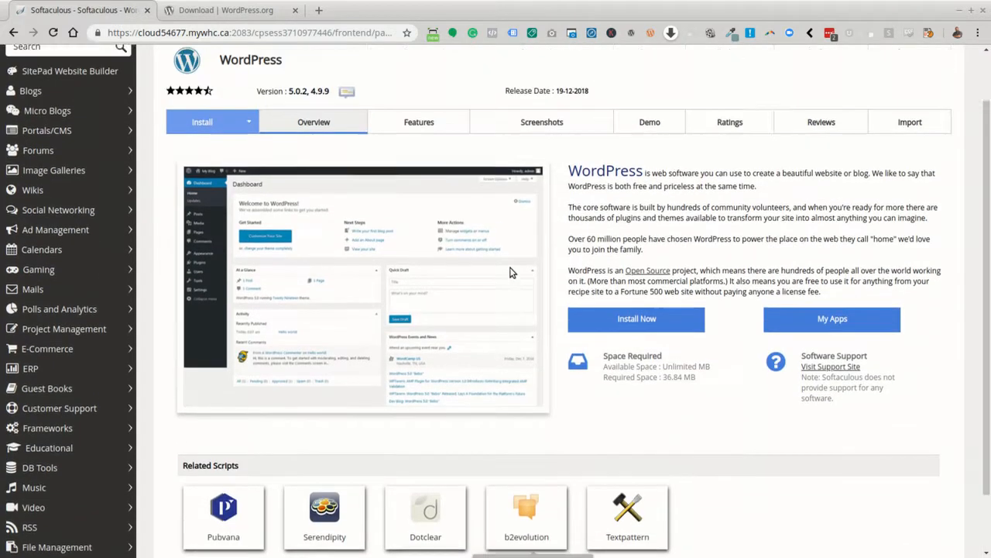
{"action": "scroll", "coordinate": [510, 272], "scroll_direction": "up", "scroll_amount": 1}
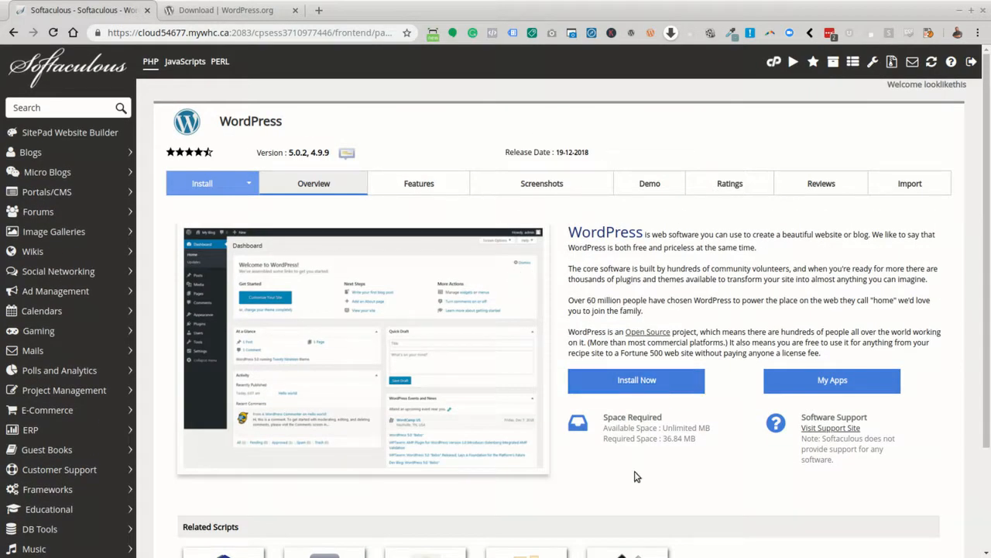
{"action": "left_click", "coordinate": [651, 387]}
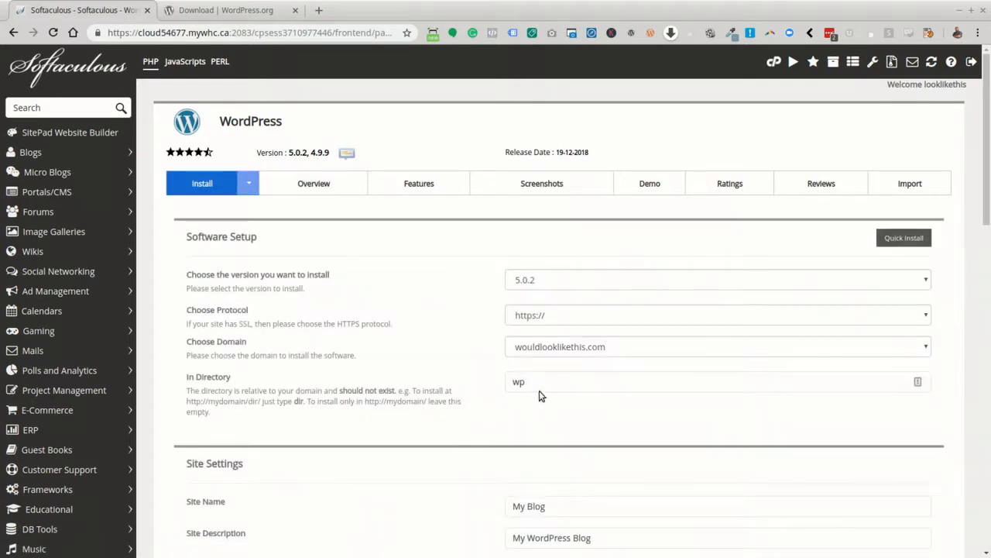
Clear the installation directory and set the site name to "Demo Blog to teach the basics of Marketing Automation".
{"action": "double_click", "coordinate": [540, 387]}
{"action": "key", "text": "BackSpace"}
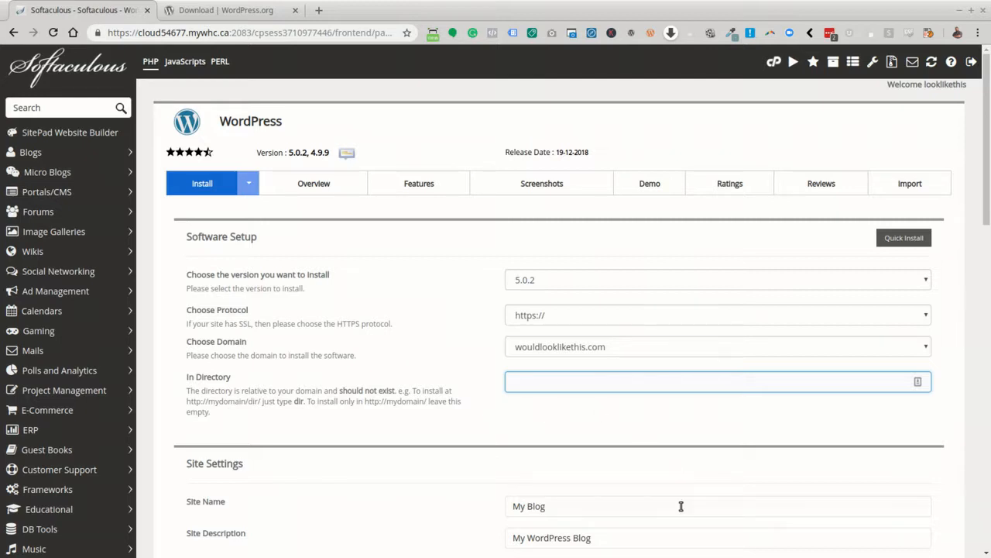
{"action": "triple_click", "coordinate": [513, 505]}
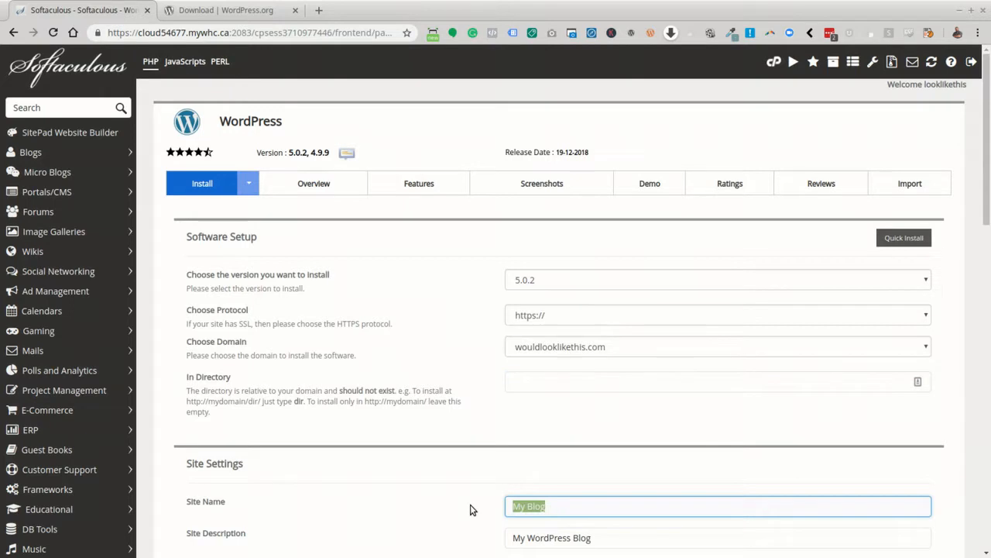
{"action": "type", "text": "Demo"}
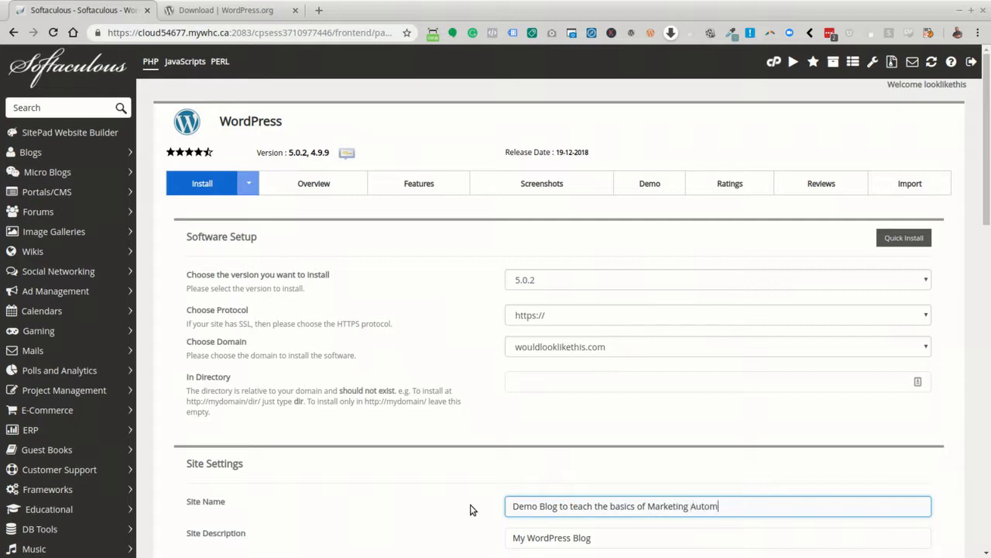
{"action": "type", "text": "ion"}
Replace the site description with "Look Mama Automatic Marketing".
{"action": "key", "text": "Tab"}
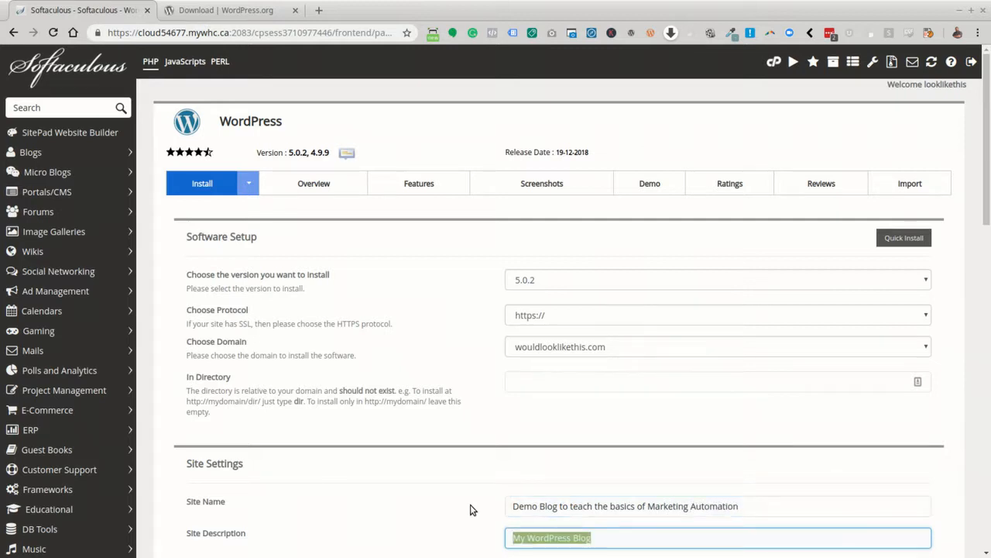
{"action": "key", "text": "BackSpace"}
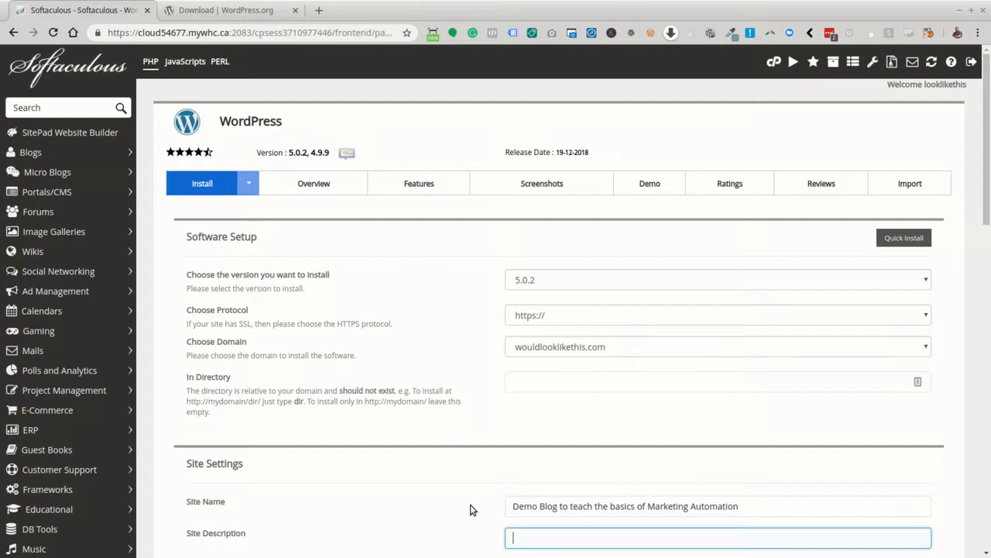
{"action": "type", "text": "Look Mama Automati"}
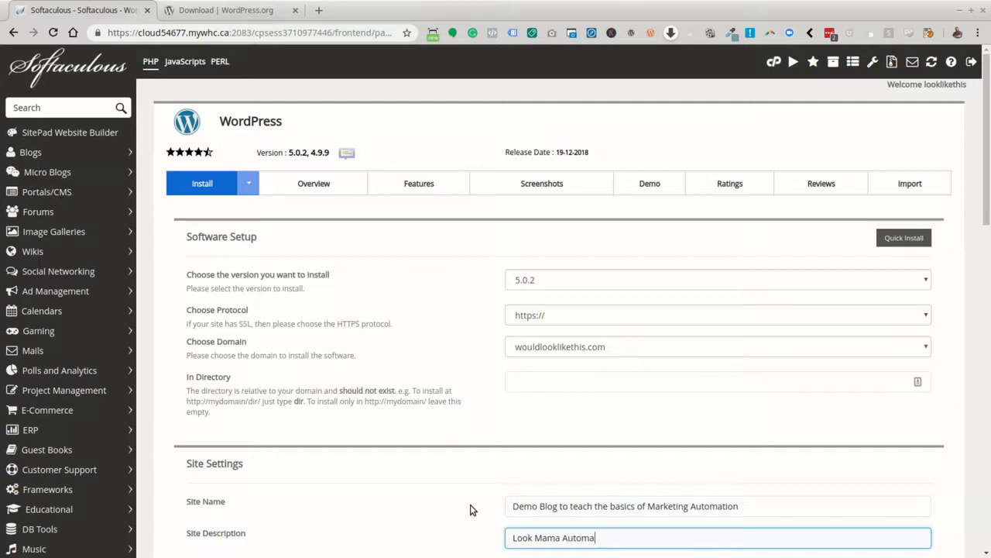
{"action": "type", "text": "c Marketing"}
Generate a strong random password for the WordPress admin account and mask it.
{"action": "scroll", "coordinate": [487, 509], "scroll_direction": "down", "scroll_amount": 3}
{"action": "scroll", "coordinate": [548, 454], "scroll_direction": "down", "scroll_amount": 1}
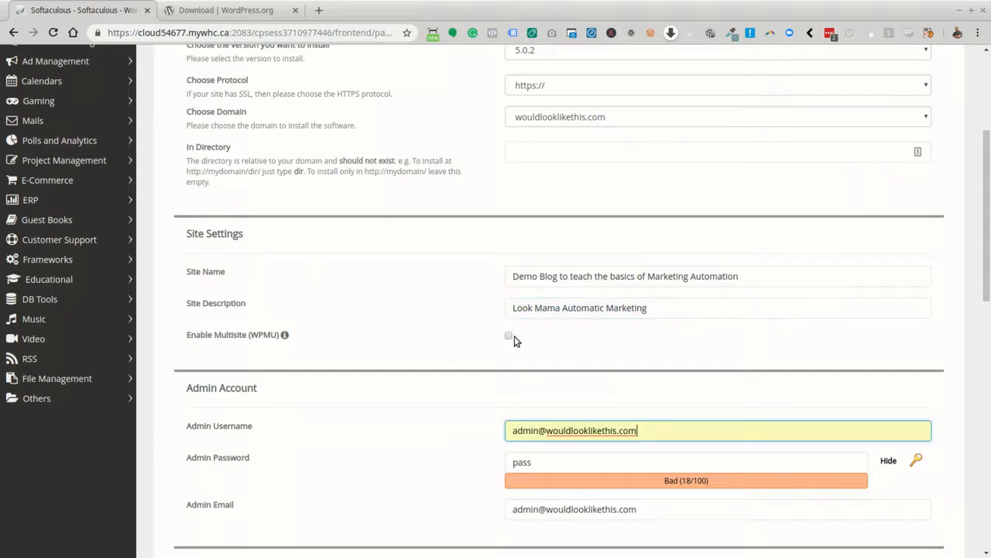
{"action": "scroll", "coordinate": [486, 414], "scroll_direction": "down", "scroll_amount": 3}
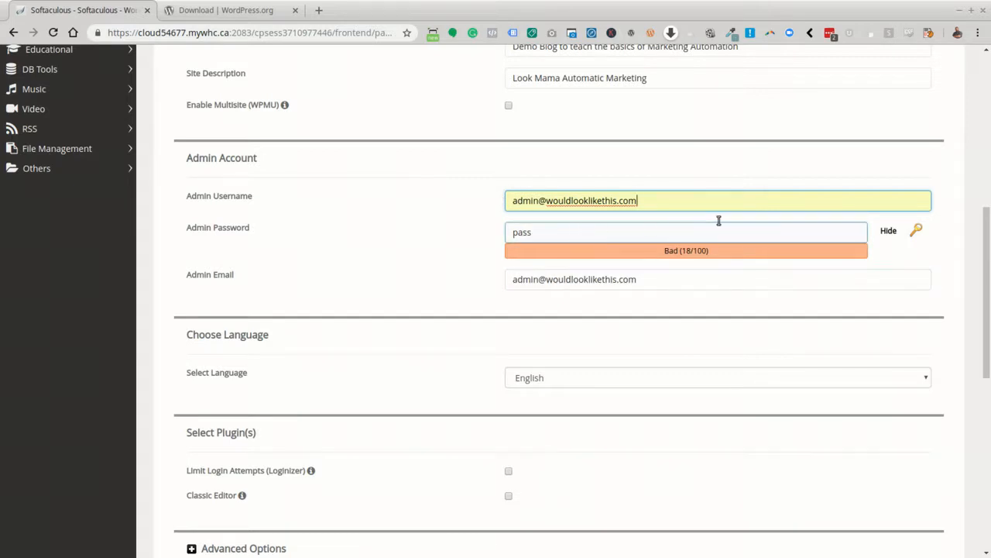
{"action": "left_click", "coordinate": [918, 230]}
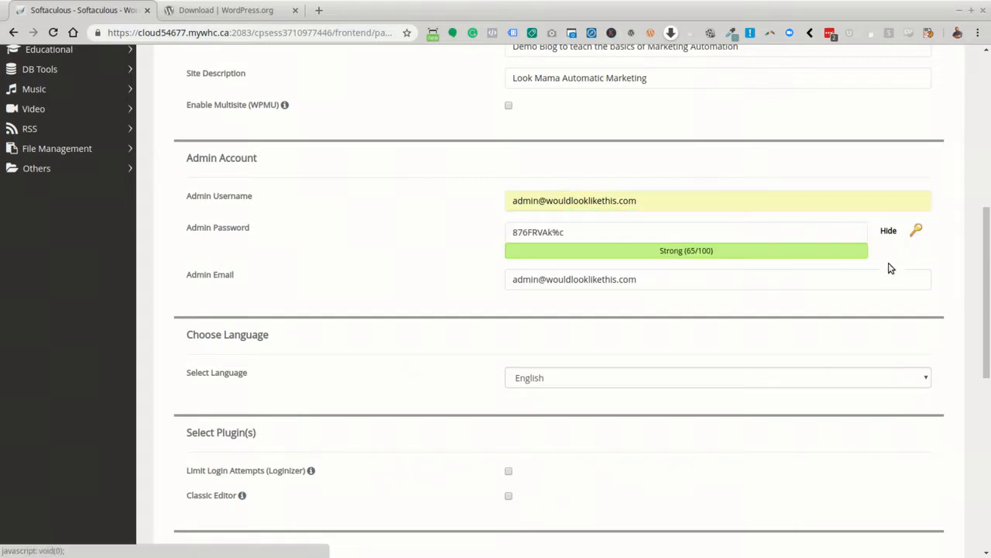
{"action": "left_click", "coordinate": [918, 231]}
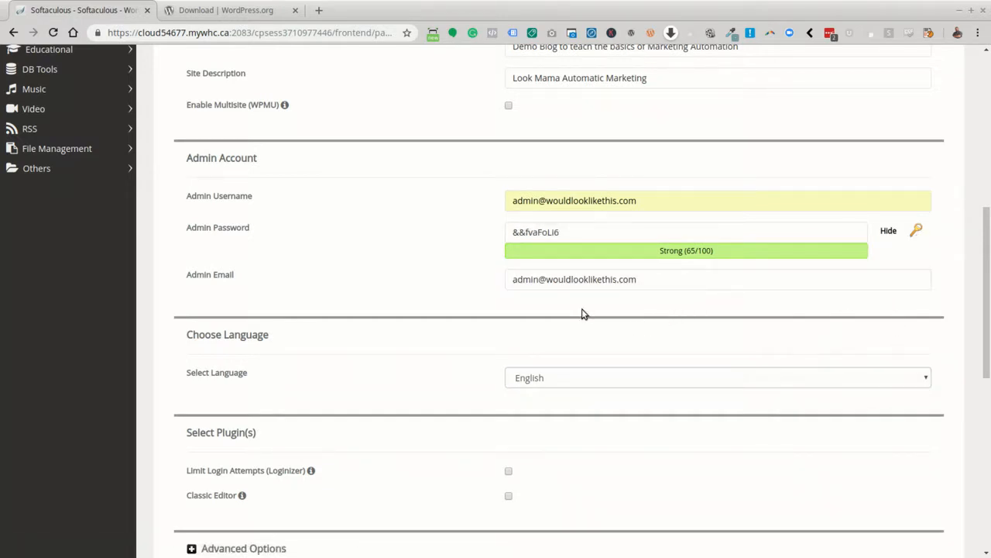
{"action": "left_click", "coordinate": [889, 231]}
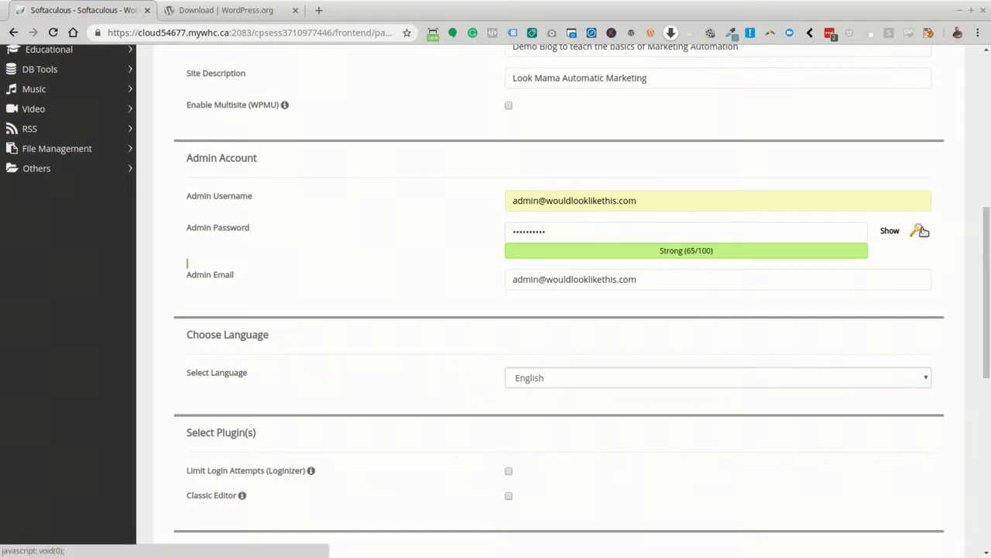
Include the Limit Login Attempts (Loginizer) plugin in the installation and leave Classic Editor unselected.
{"action": "scroll", "coordinate": [805, 362], "scroll_direction": "down", "scroll_amount": 3}
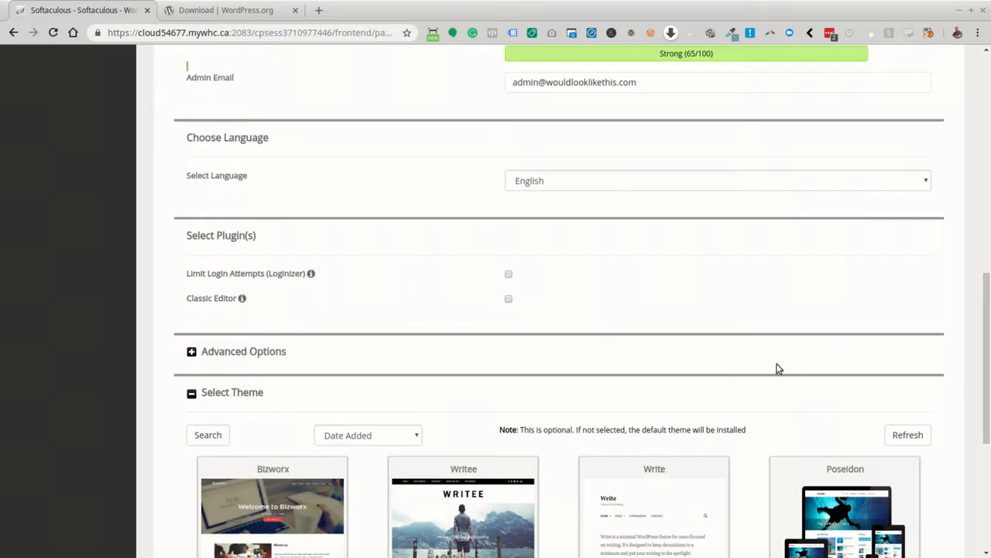
{"action": "scroll", "coordinate": [611, 339], "scroll_direction": "up", "scroll_amount": 3}
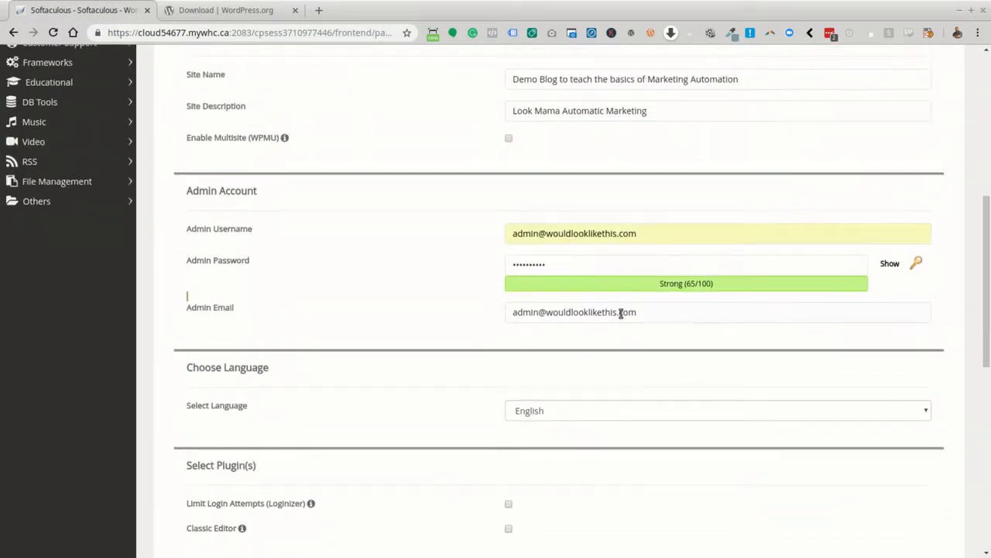
{"action": "scroll", "coordinate": [589, 268], "scroll_direction": "down", "scroll_amount": 3}
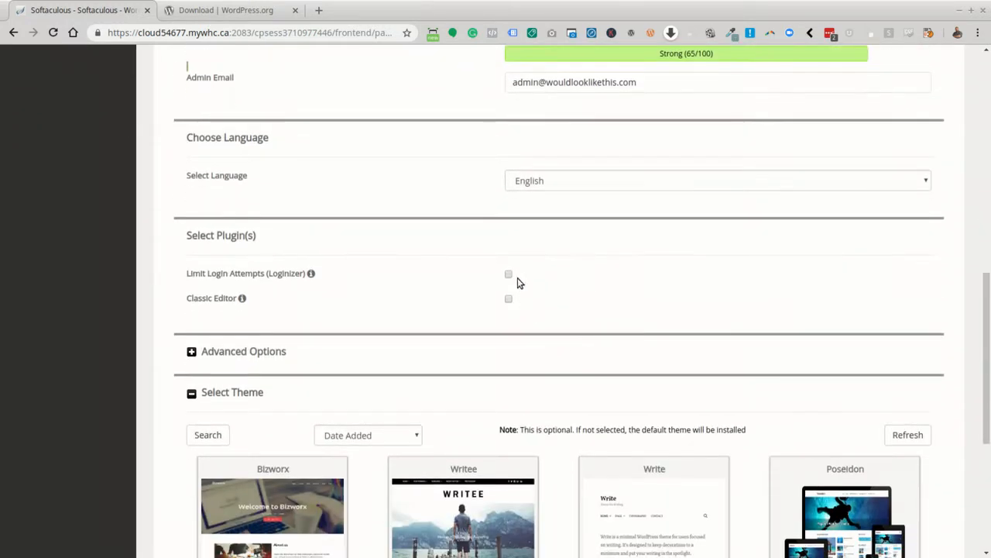
{"action": "left_click", "coordinate": [509, 275]}
{"action": "left_click", "coordinate": [509, 299]}
{"action": "scroll", "coordinate": [570, 346], "scroll_direction": "down", "scroll_amount": 2}
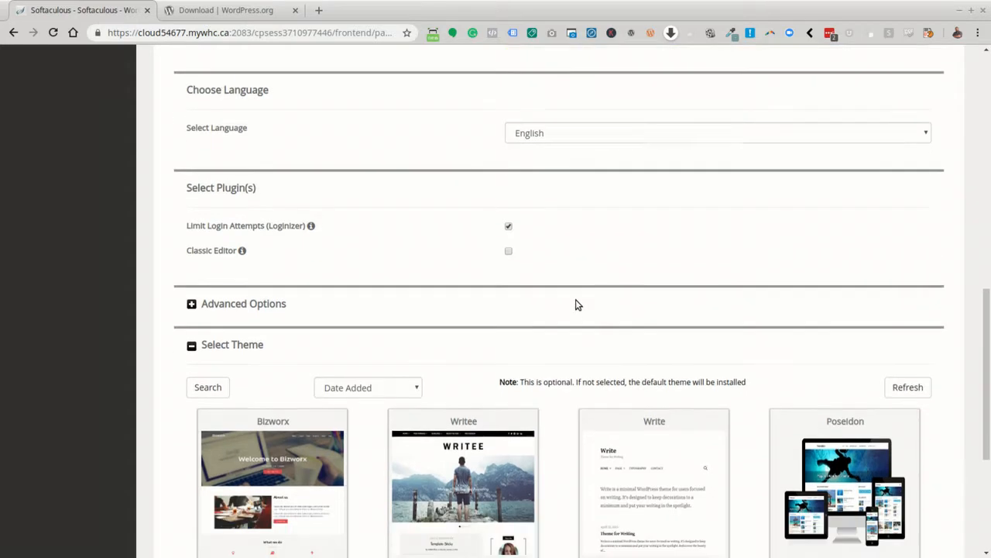
Include the Classic Editor plugin in the installation and install WordPress with the default theme.
{"action": "scroll", "coordinate": [501, 334], "scroll_direction": "down", "scroll_amount": 2}
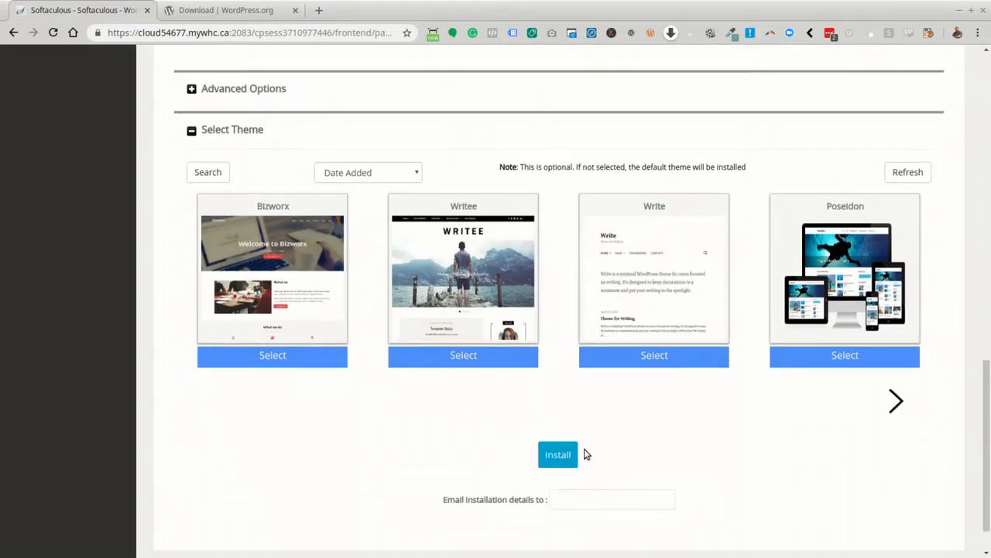
{"action": "scroll", "coordinate": [522, 420], "scroll_direction": "up", "scroll_amount": 3}
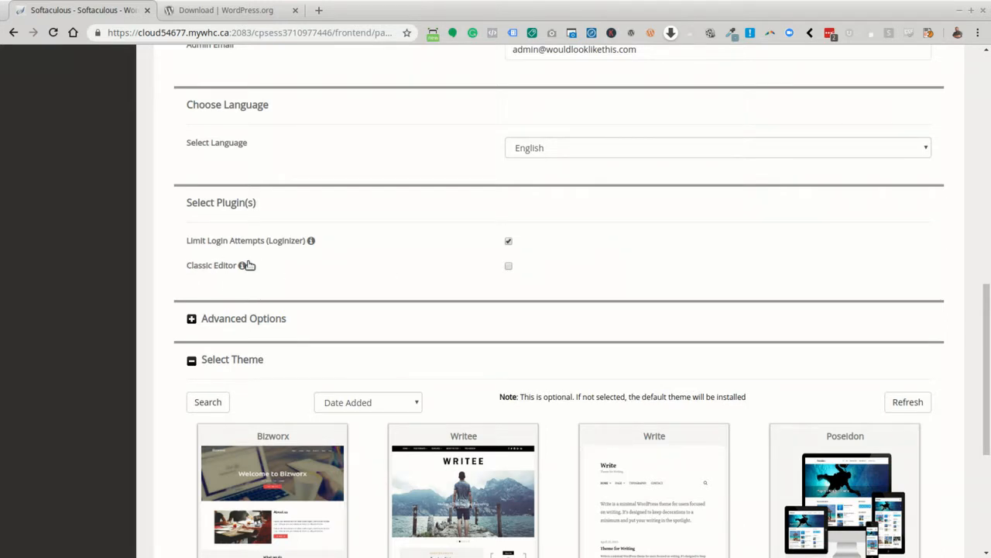
{"action": "left_click", "coordinate": [509, 266]}
{"action": "scroll", "coordinate": [586, 279], "scroll_direction": "down", "scroll_amount": 4}
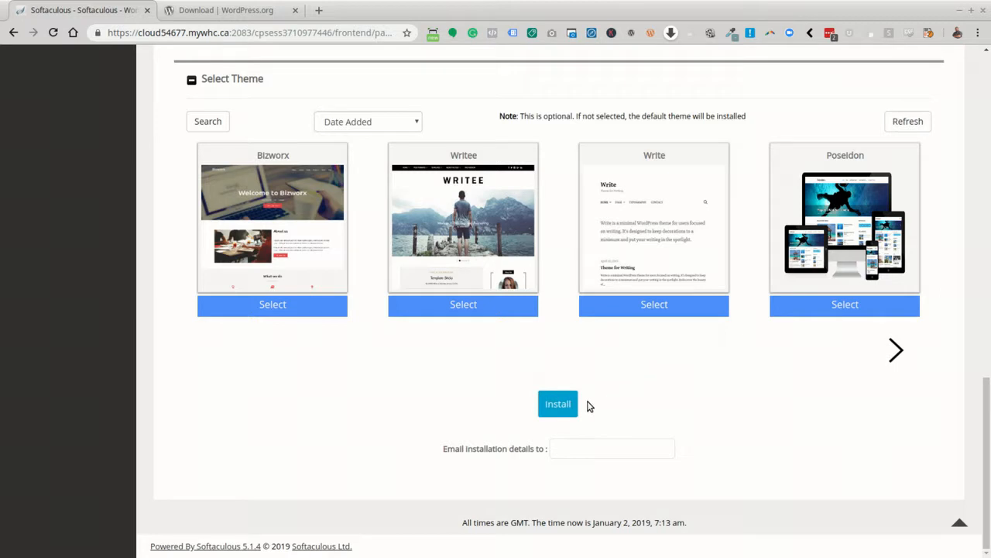
{"action": "left_click", "coordinate": [559, 405]}
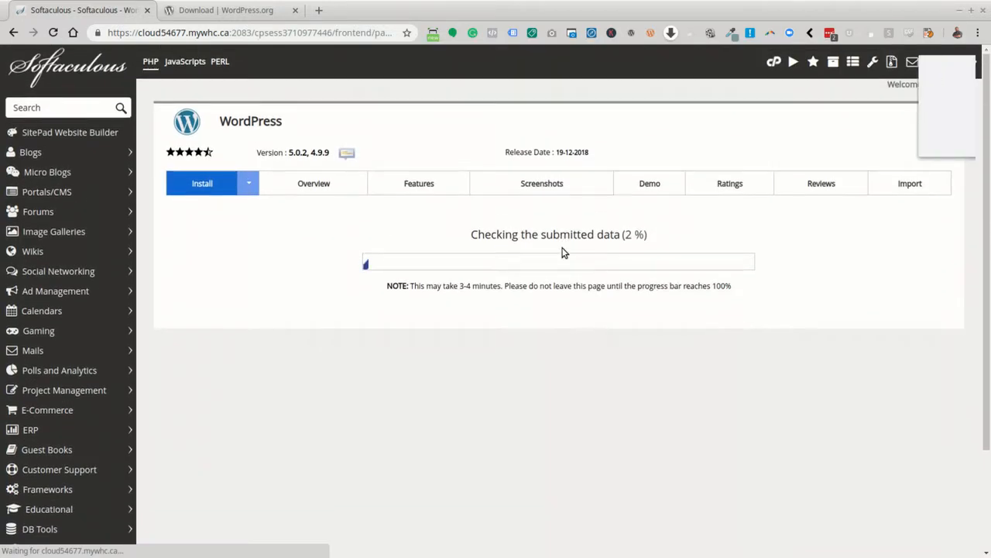
{"action": "left_click", "coordinate": [876, 144]}
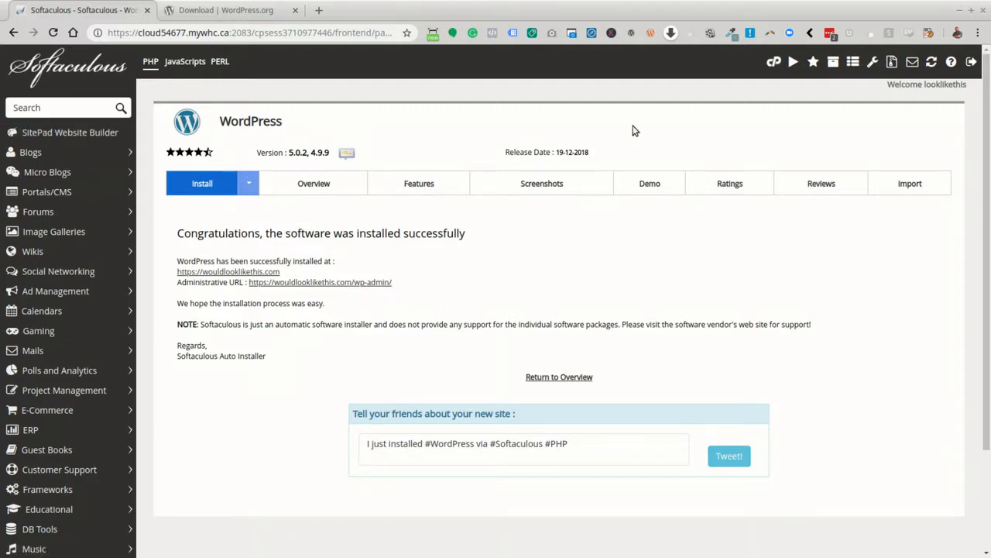
Refresh the WordPress overview to list the current installations and open the admin dashboard of wouldlooklikethis.com.
{"action": "left_click", "coordinate": [310, 190]}
{"action": "scroll", "coordinate": [566, 386], "scroll_direction": "down", "scroll_amount": 3}
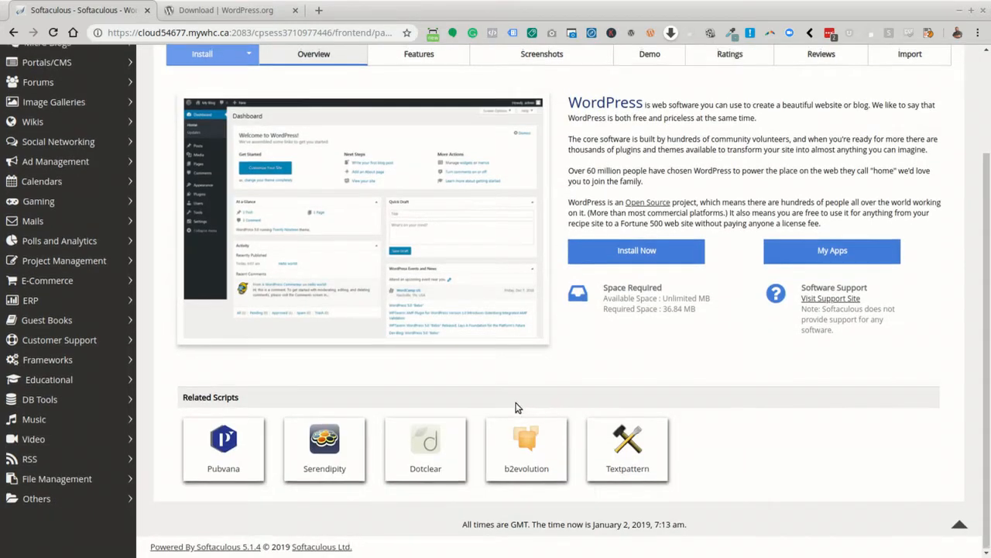
{"action": "scroll", "coordinate": [516, 407], "scroll_direction": "up", "scroll_amount": 2}
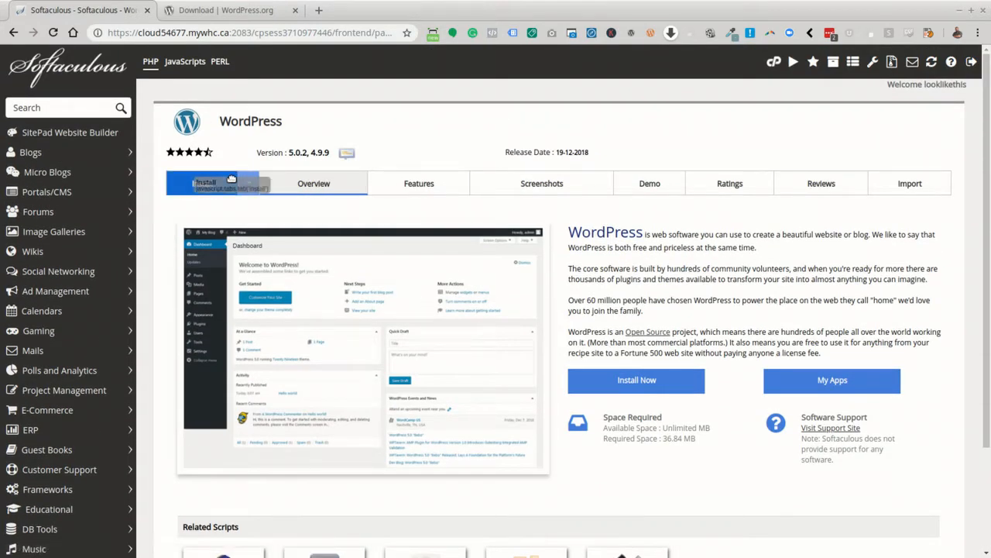
{"action": "left_click", "coordinate": [250, 188]}
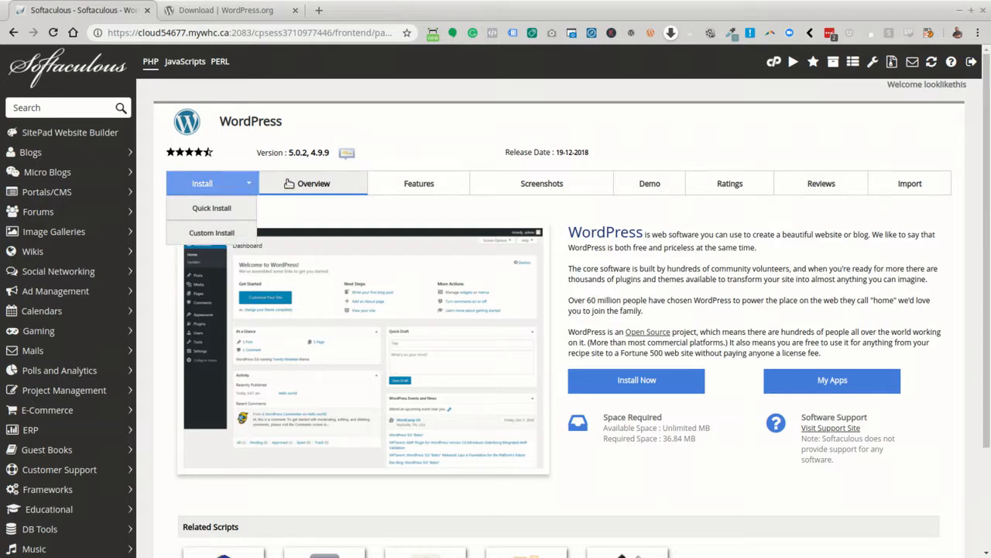
{"action": "scroll", "coordinate": [473, 349], "scroll_direction": "down", "scroll_amount": 2}
{"action": "scroll", "coordinate": [542, 399], "scroll_direction": "down", "scroll_amount": 1}
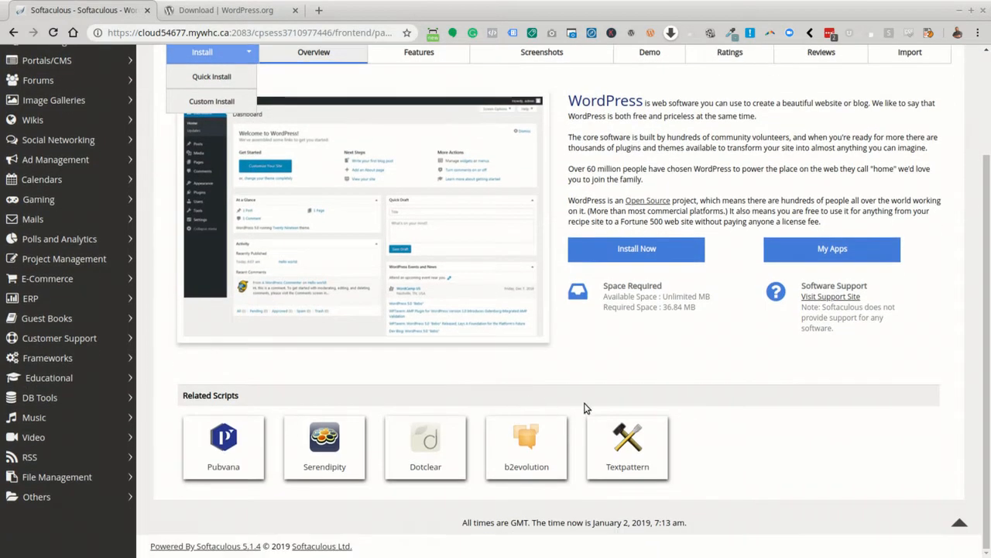
{"action": "scroll", "coordinate": [586, 405], "scroll_direction": "up", "scroll_amount": 3}
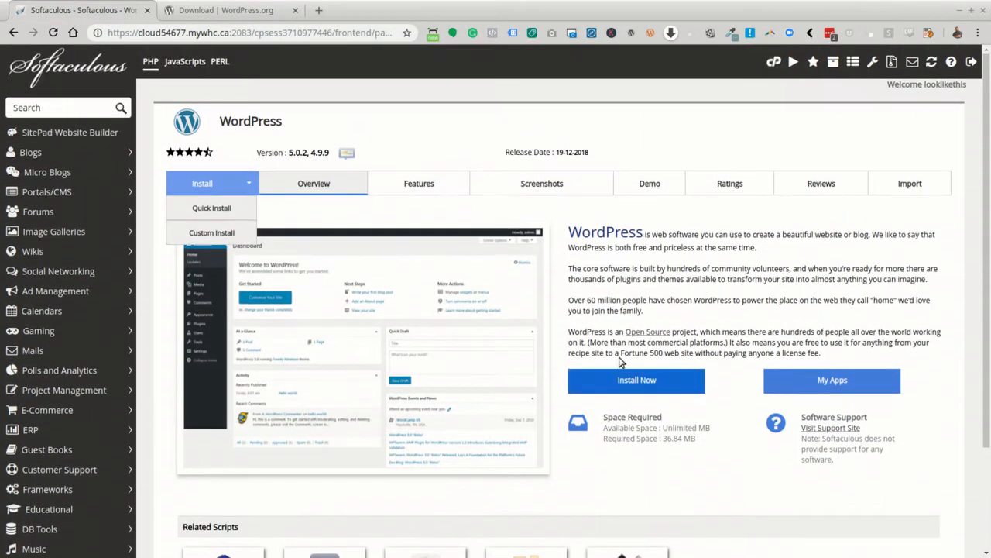
{"action": "left_click", "coordinate": [53, 32]}
{"action": "scroll", "coordinate": [705, 302], "scroll_direction": "down", "scroll_amount": 3}
{"action": "scroll", "coordinate": [707, 310], "scroll_direction": "down", "scroll_amount": 1}
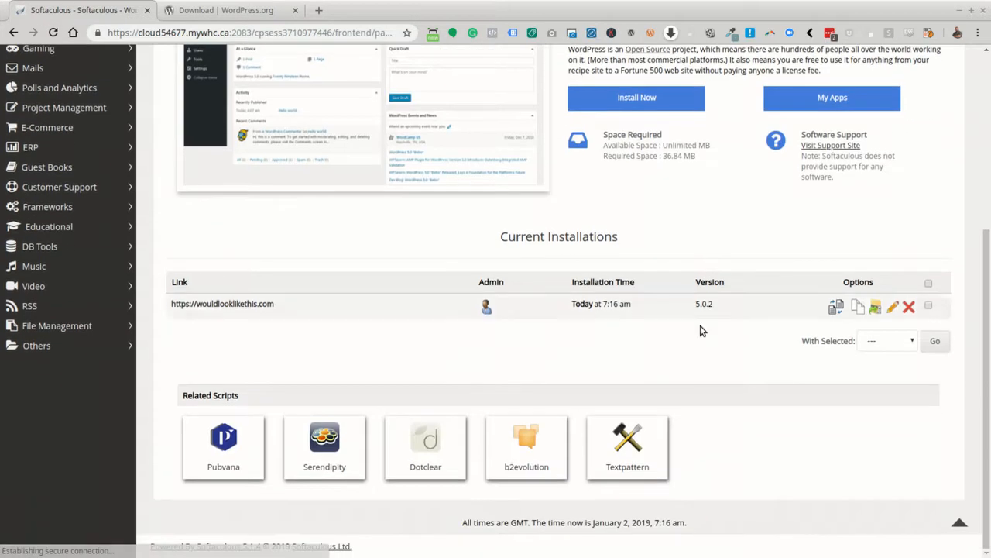
{"action": "left_click", "coordinate": [491, 304]}
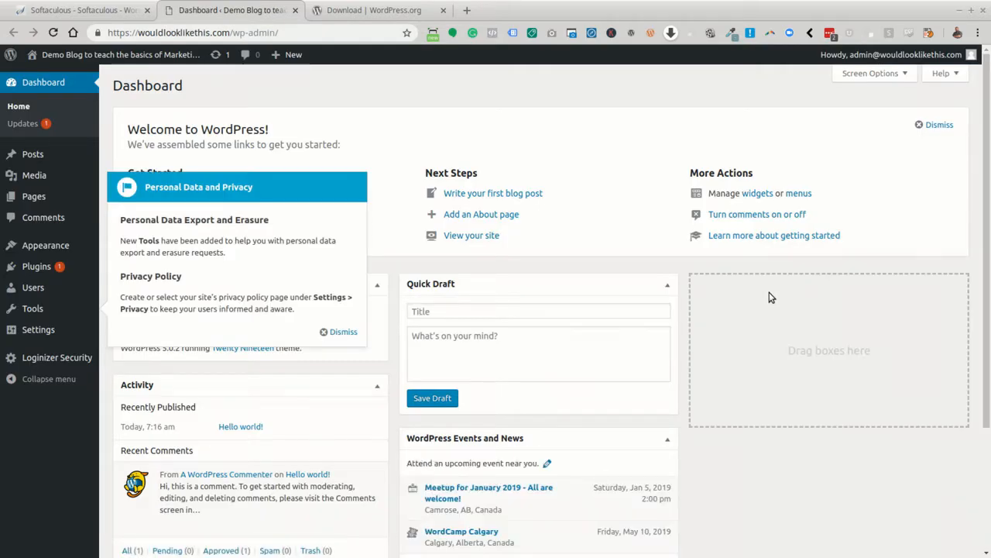
Delete the Hello Dolly and Akismet Anti-Spam plugins and update Loginizer to version 1.4.1.
{"action": "left_click", "coordinate": [35, 266]}
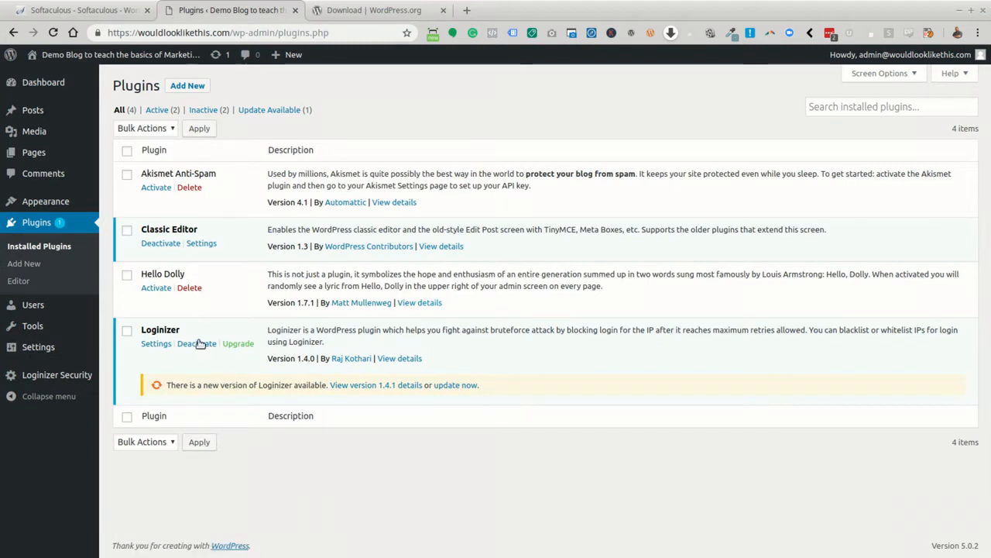
{"action": "left_click", "coordinate": [194, 290]}
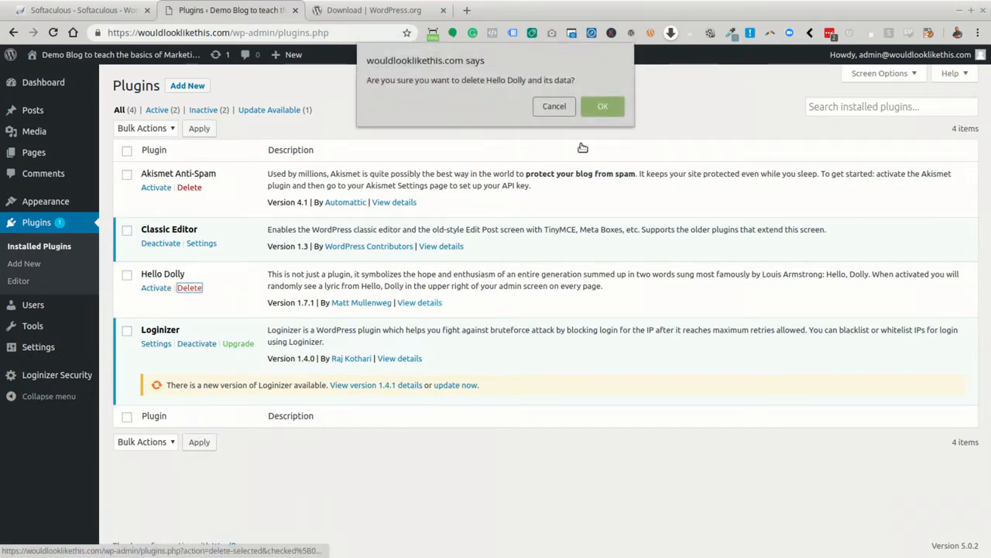
{"action": "left_click", "coordinate": [608, 106]}
{"action": "left_click", "coordinate": [189, 187]}
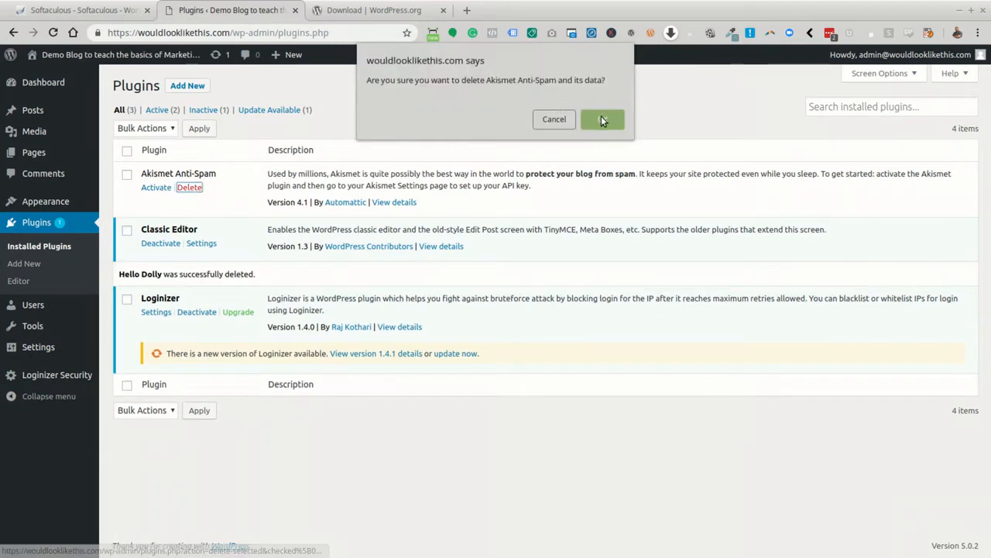
{"action": "left_click", "coordinate": [604, 112]}
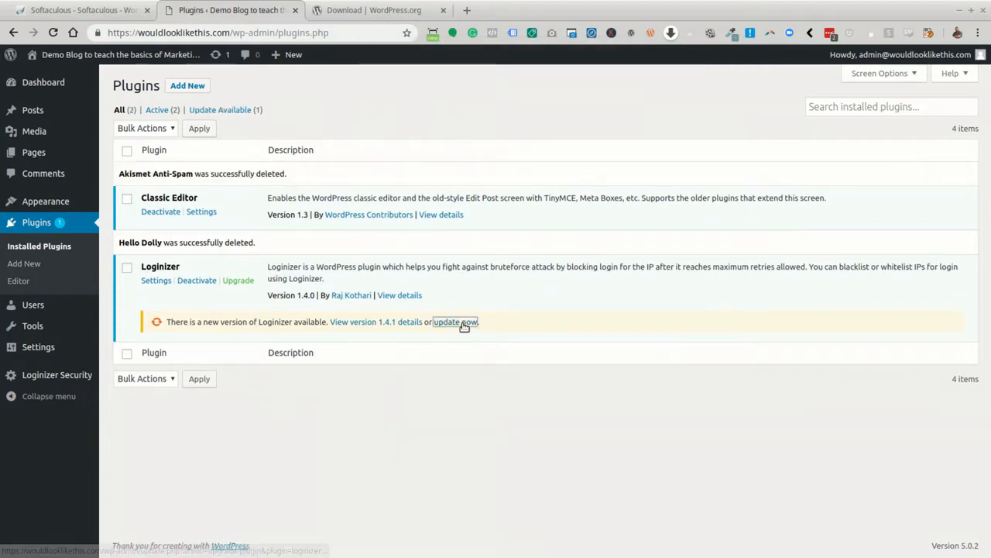
{"action": "left_click", "coordinate": [462, 322]}
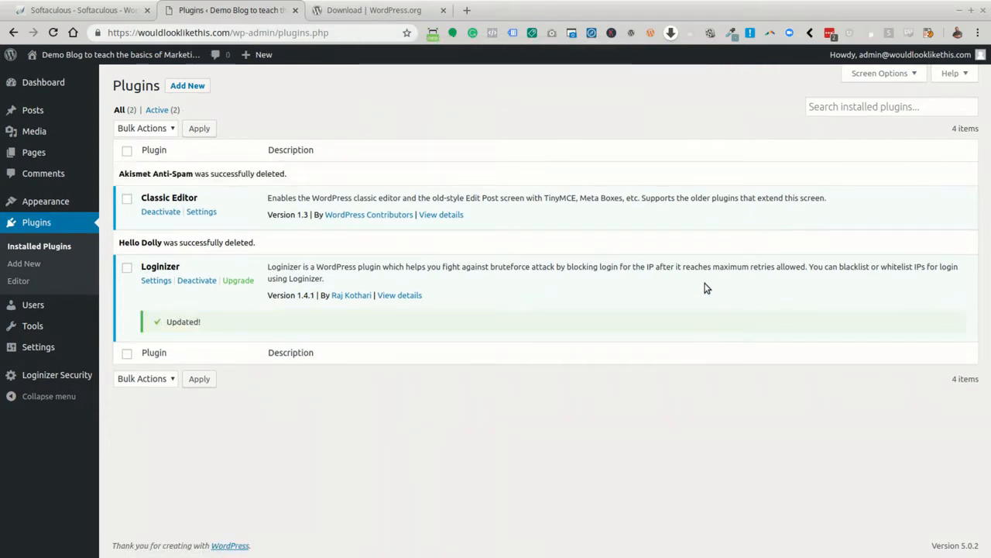
Visit the blog's public home page and examine its title, tagline, sample post, sidebar widgets and footer.
{"action": "left_click", "coordinate": [99, 54]}
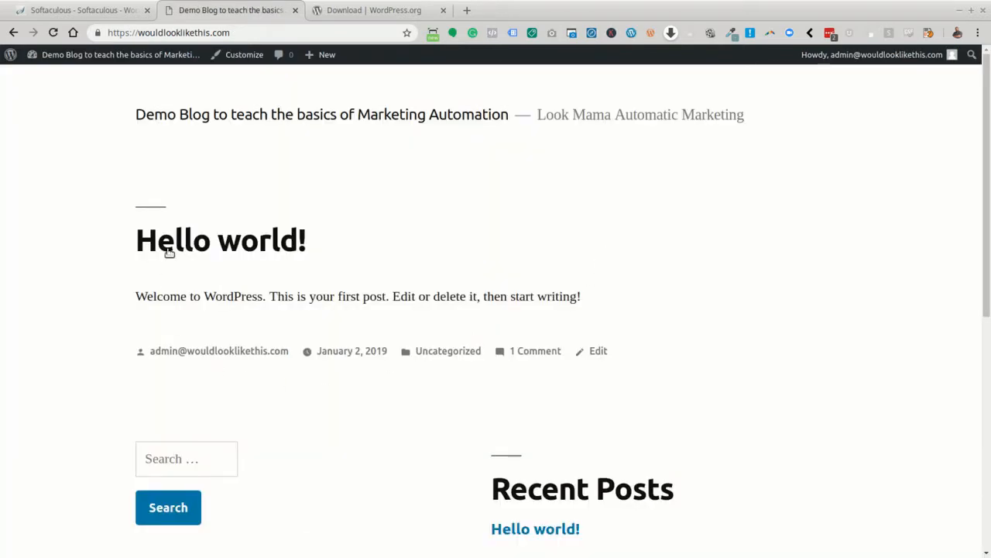
{"action": "scroll", "coordinate": [506, 317], "scroll_direction": "down", "scroll_amount": 6}
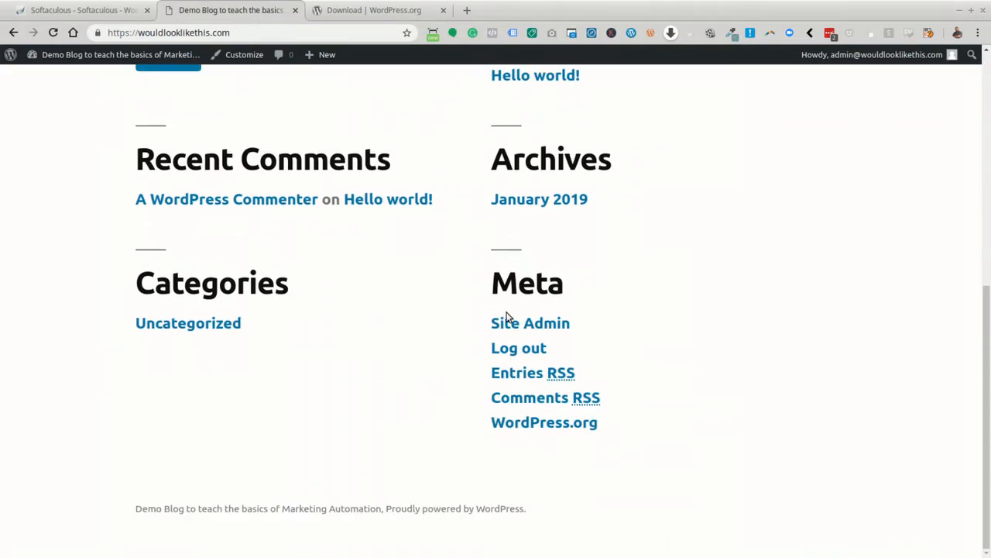
{"action": "scroll", "coordinate": [504, 317], "scroll_direction": "up", "scroll_amount": 4}
{"action": "scroll", "coordinate": [503, 316], "scroll_direction": "up", "scroll_amount": 2}
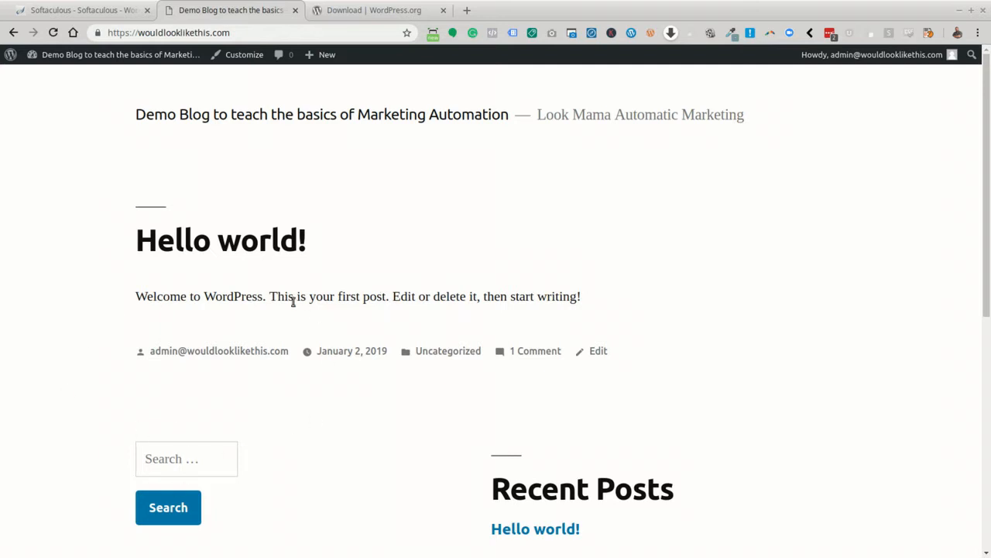
{"action": "mouse_move", "coordinate": [132, 54]}
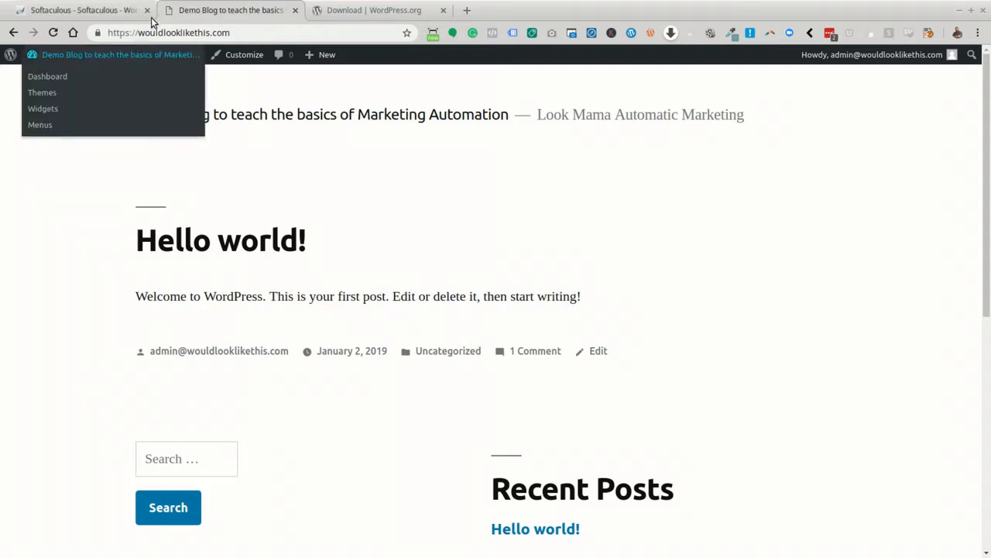